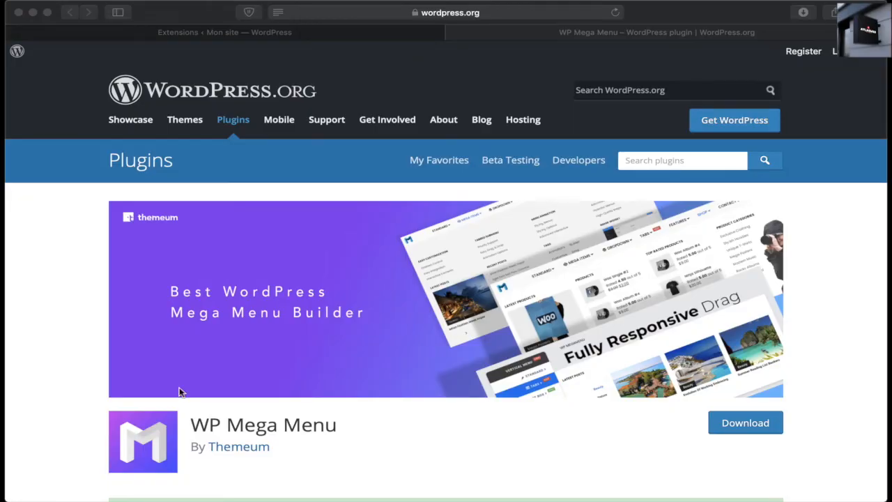
Step: Install the WP Mega Menu plugin by Themeum from the site's plugin directory and activate it
click(241, 35)
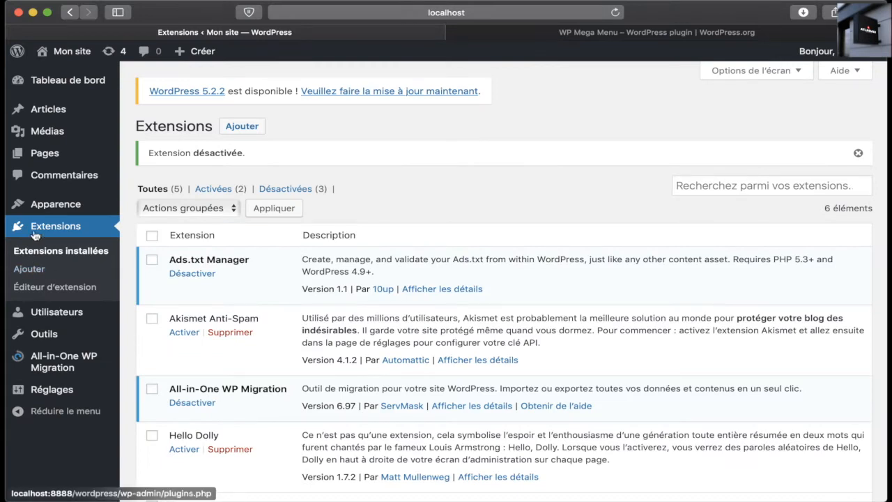
click(36, 275)
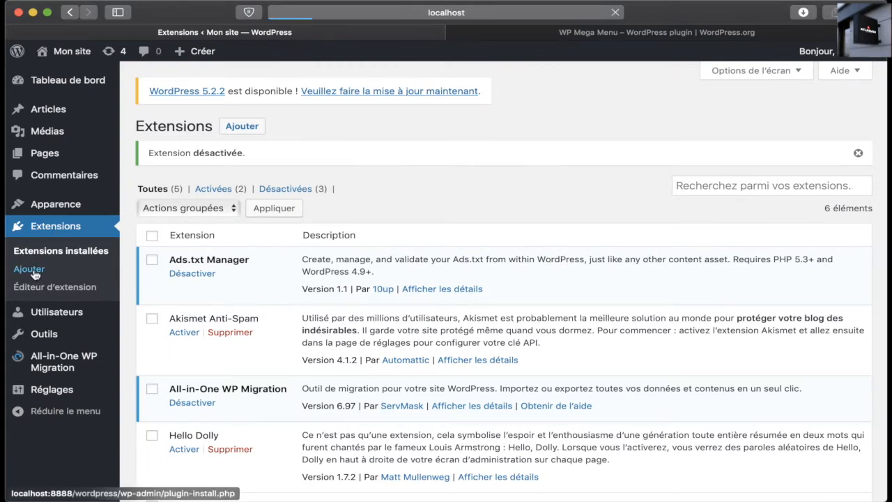
click(718, 166)
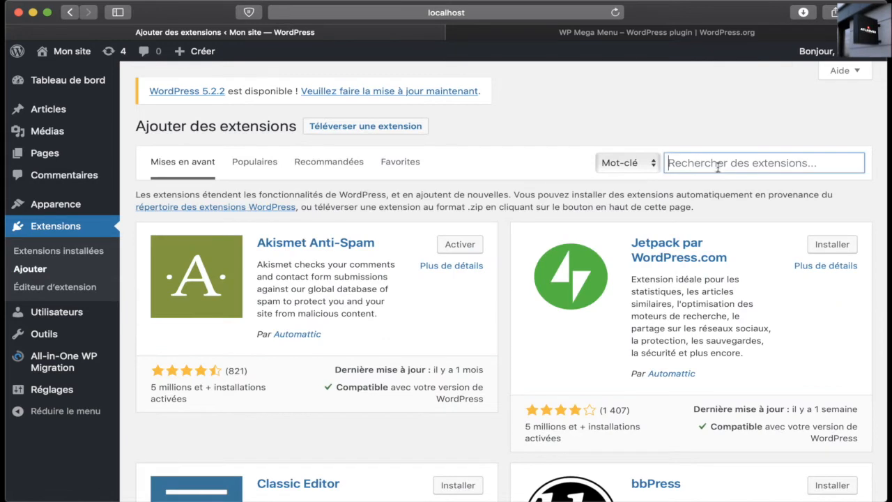
text(wp)
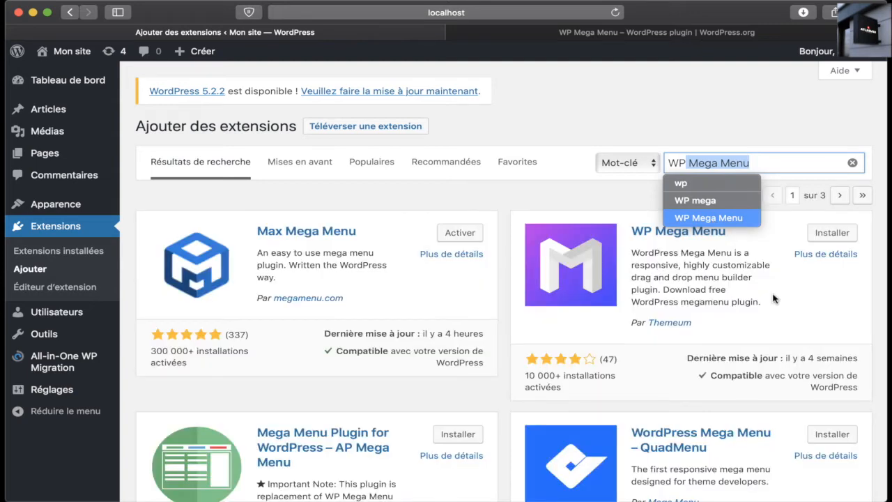
click(700, 261)
click(824, 235)
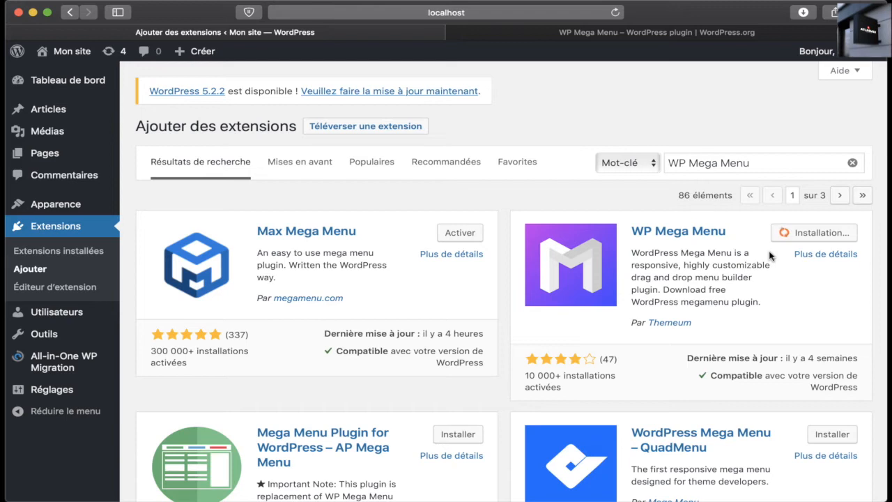
click(828, 237)
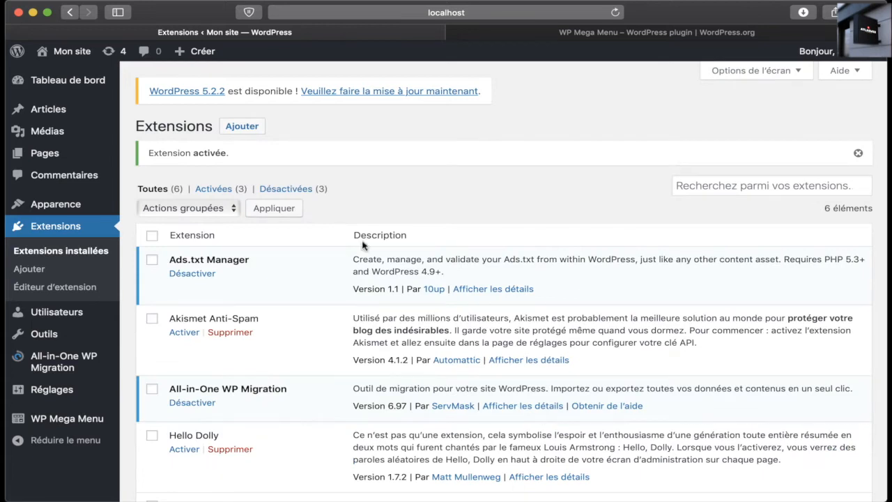
Step: Open the site's menu editor and review the name and display settings of the existing menu
mouse_move(61, 203)
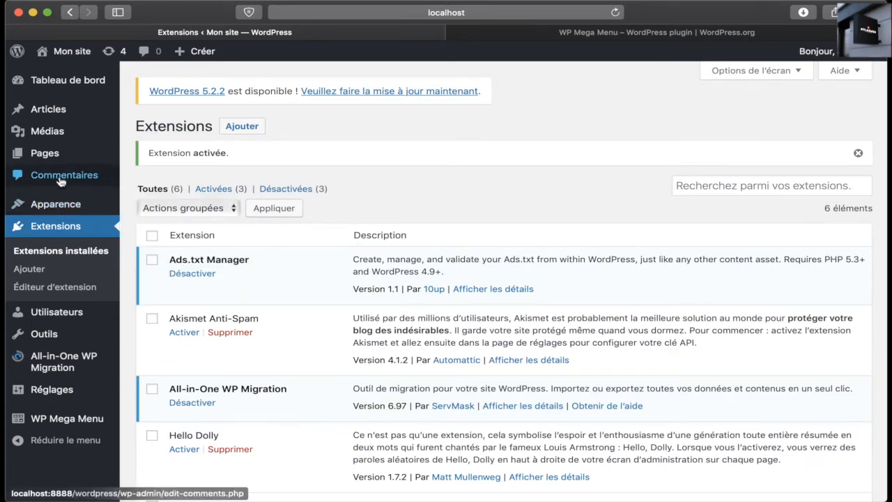
click(147, 264)
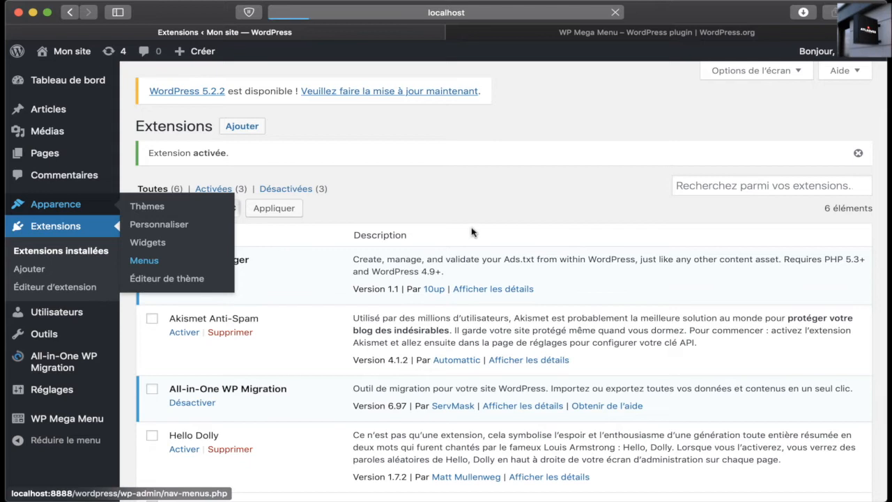
scroll(659, 349, down, 3)
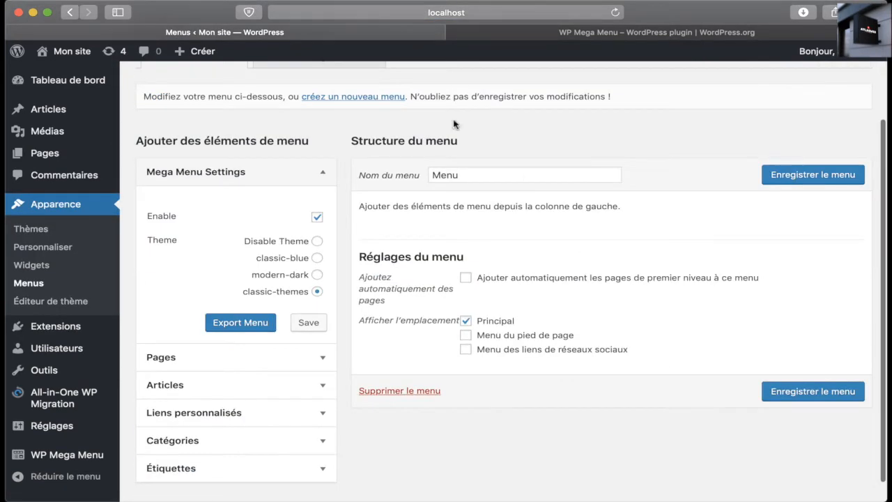
scroll(502, 263, up, 3)
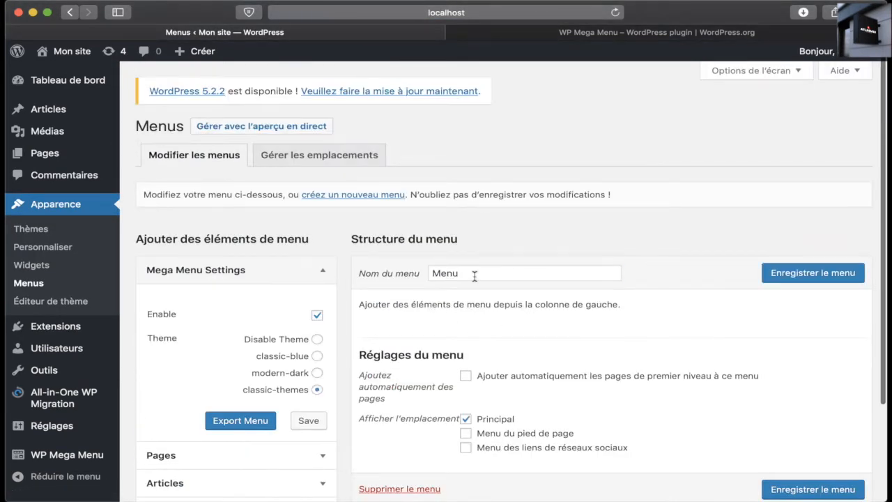
double_click(472, 277)
click(458, 277)
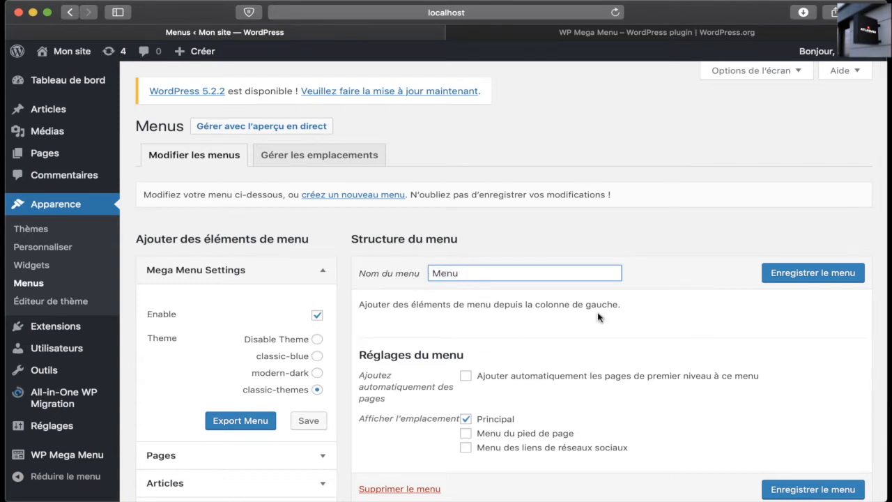
scroll(597, 316, down, 1)
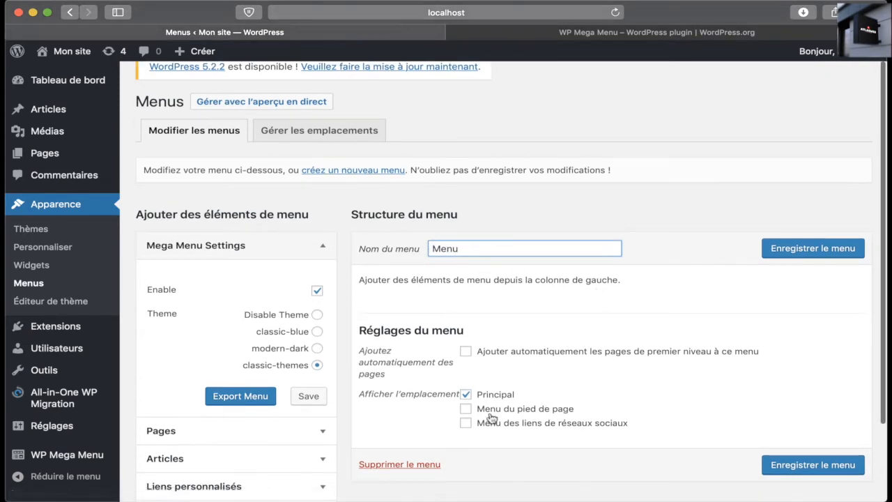
Step: Check the menu assignments for the theme's locations, including the choices for Principal
click(322, 134)
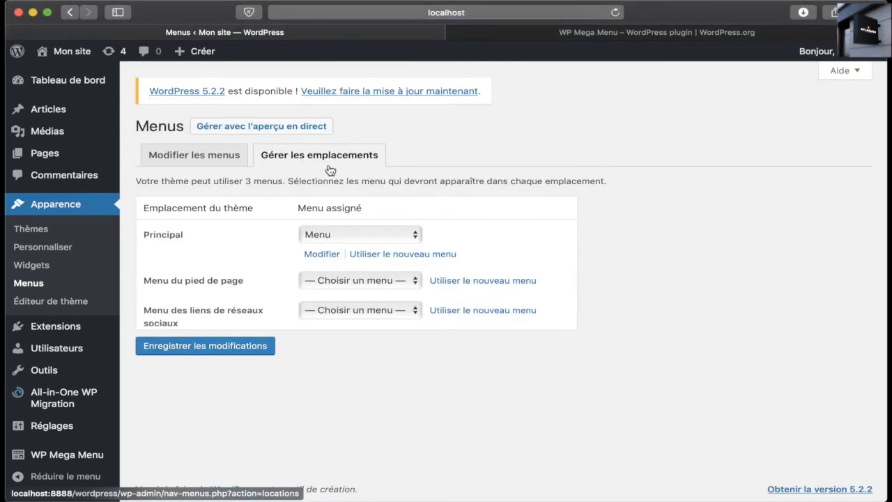
click(368, 236)
click(370, 237)
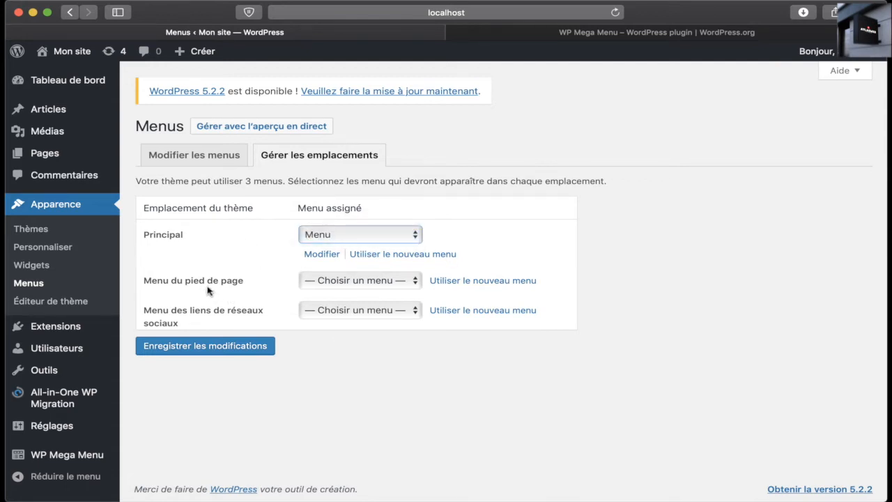
Step: Set the mega menu theme to modern-dark for the existing menu and save the mega menu settings
click(195, 156)
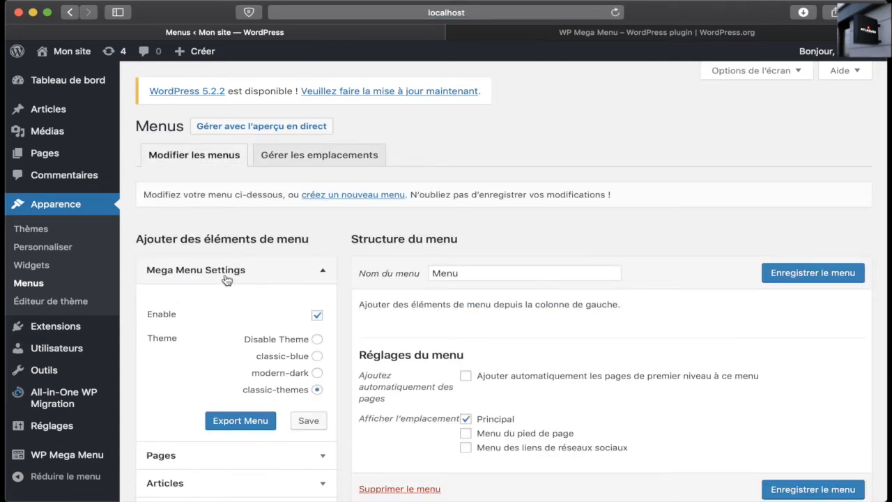
click(317, 376)
scroll(267, 333, down, 1)
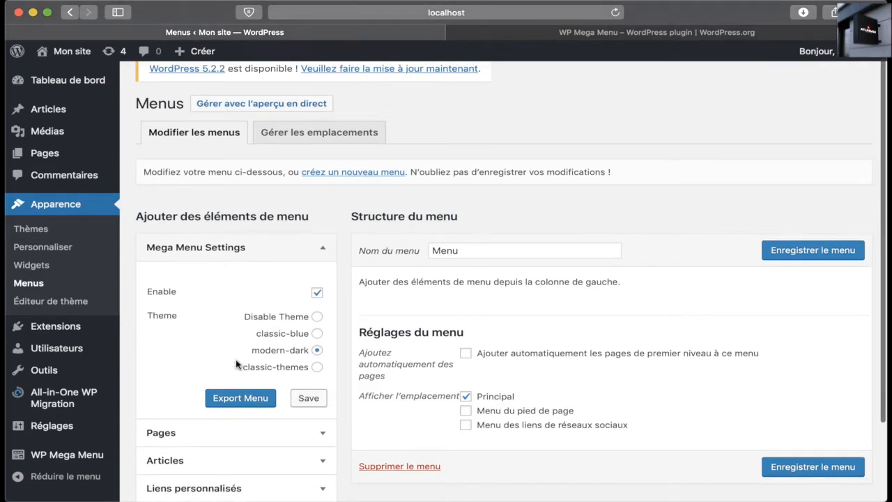
click(308, 398)
scroll(244, 310, down, 4)
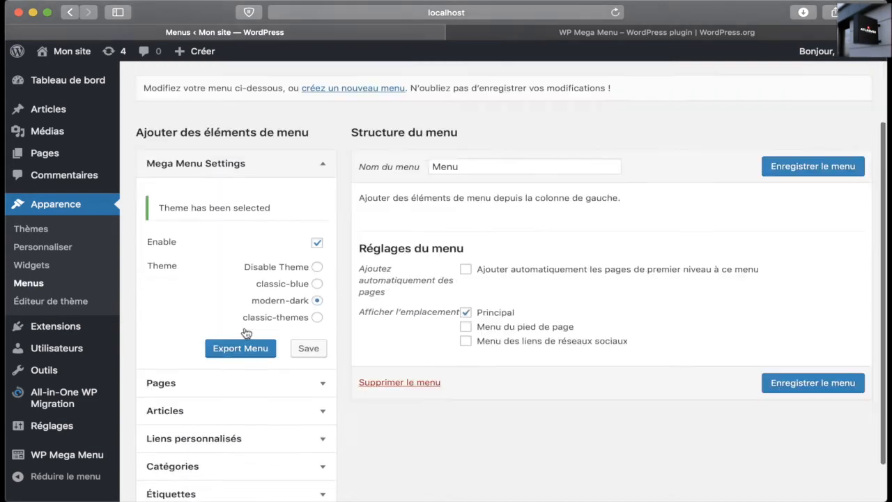
scroll(449, 283, up, 2)
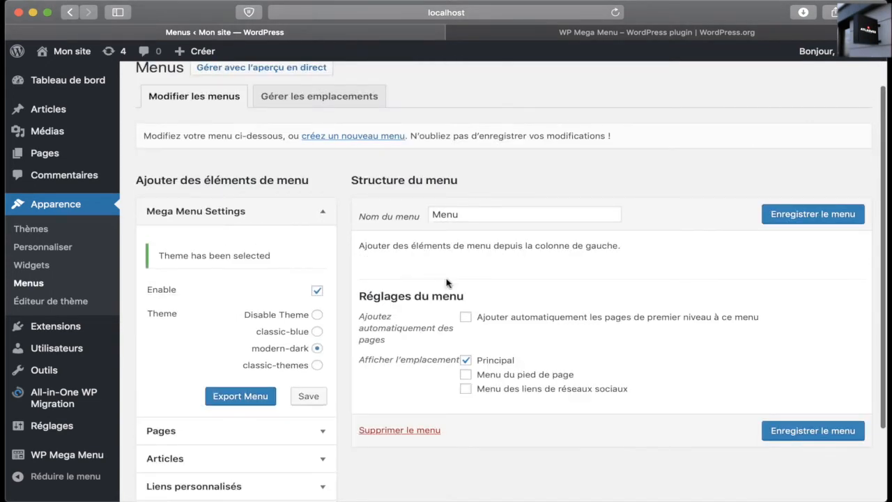
scroll(466, 282, down, 4)
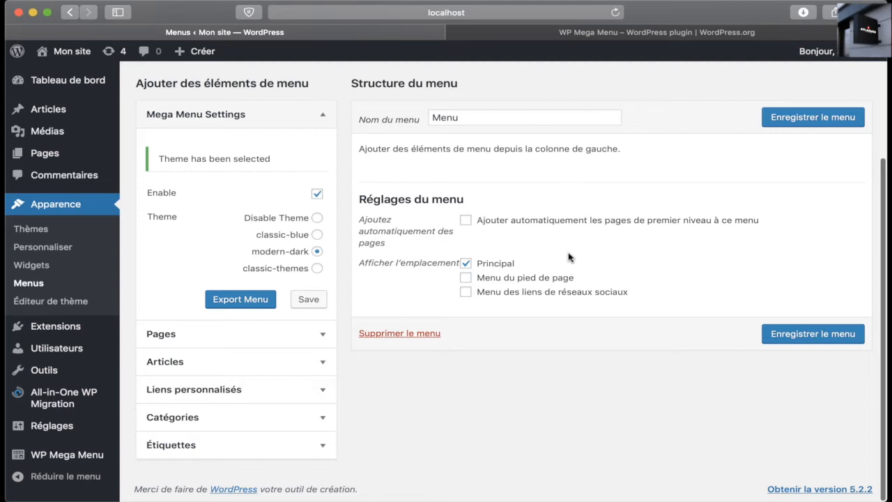
Step: Add the pages "Bonjour mon site" and "Page d'exemple" to the menu and save it
click(323, 334)
click(161, 280)
click(159, 265)
click(275, 334)
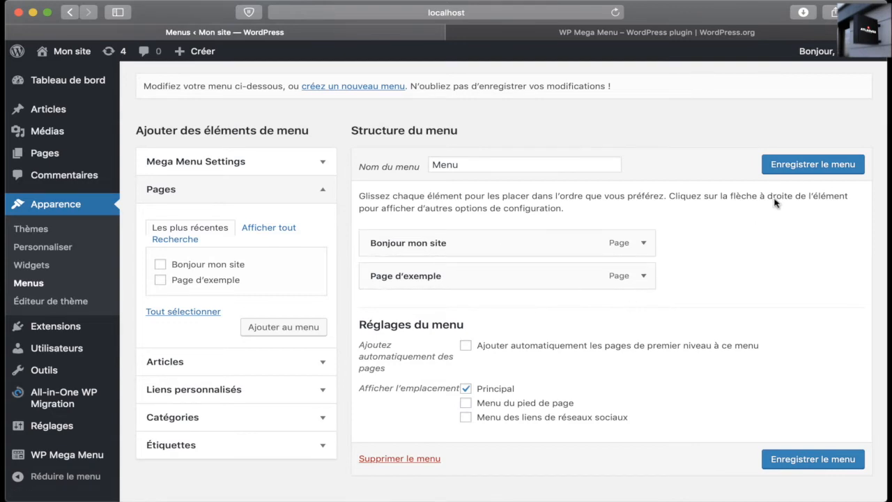
click(826, 172)
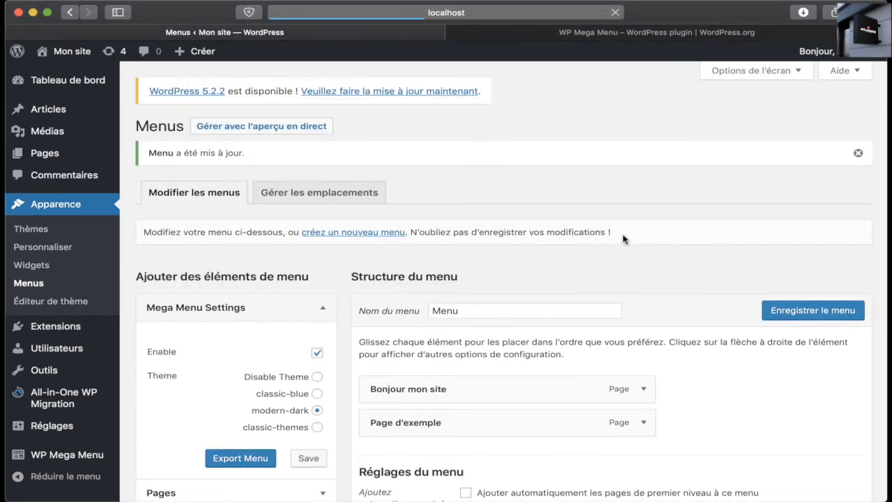
Step: Enable the mega menu for the "Bonjour mon site" menu item and set its stretch to Stretch Default
mouse_move(528, 388)
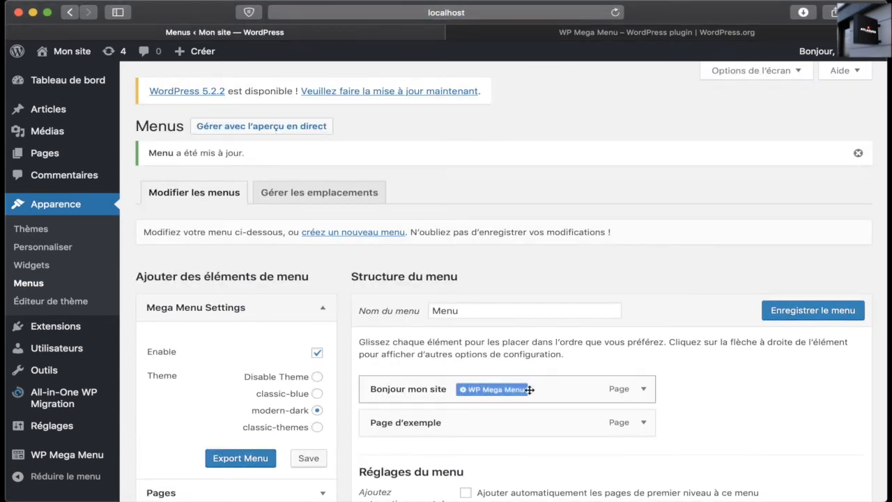
scroll(472, 390, down, 3)
mouse_move(498, 342)
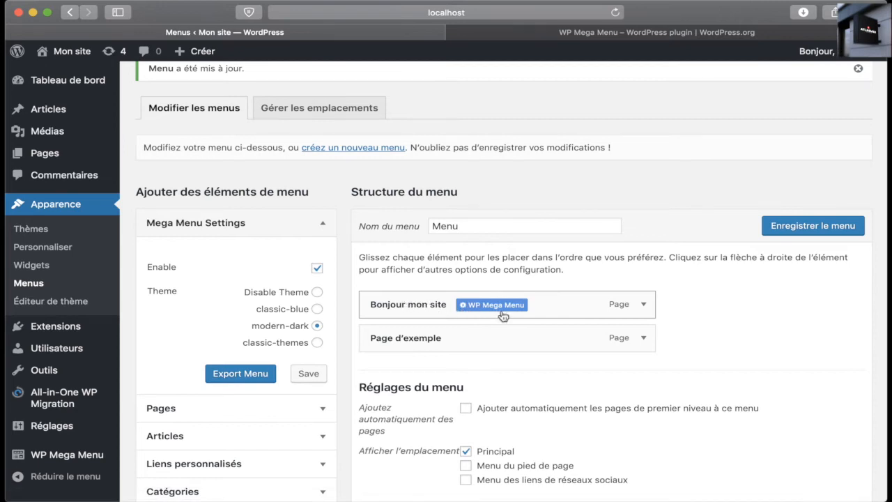
click(492, 306)
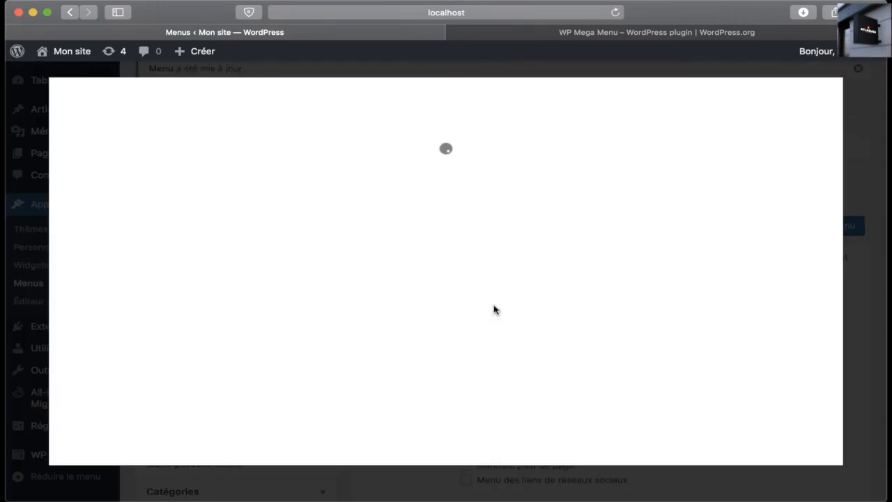
click(338, 99)
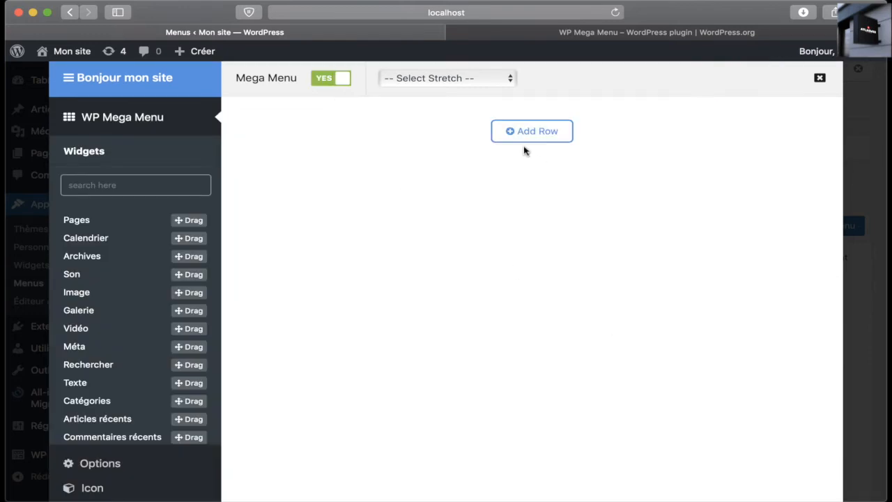
click(463, 79)
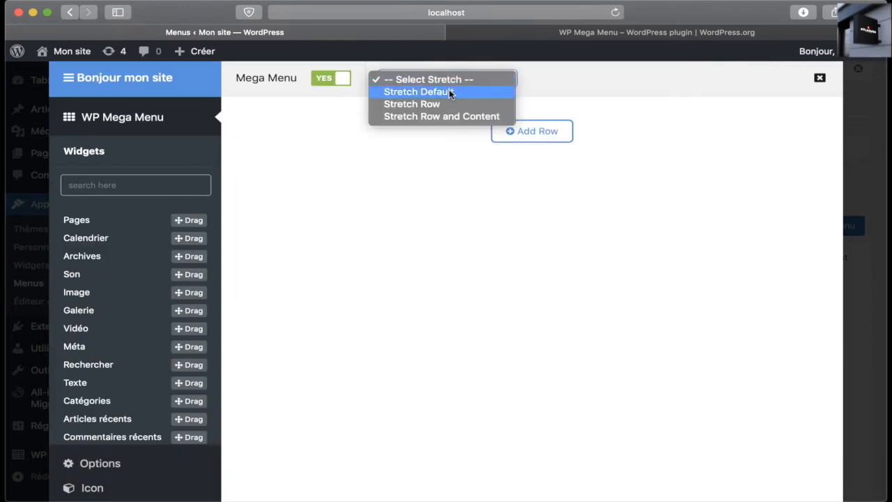
click(449, 91)
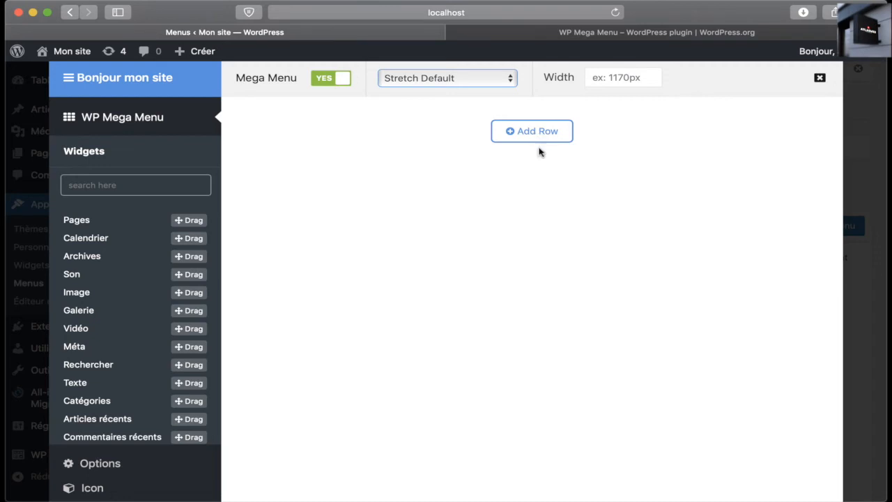
Step: Add a row with two equal columns to the mega menu and delete the duplicate row
click(528, 132)
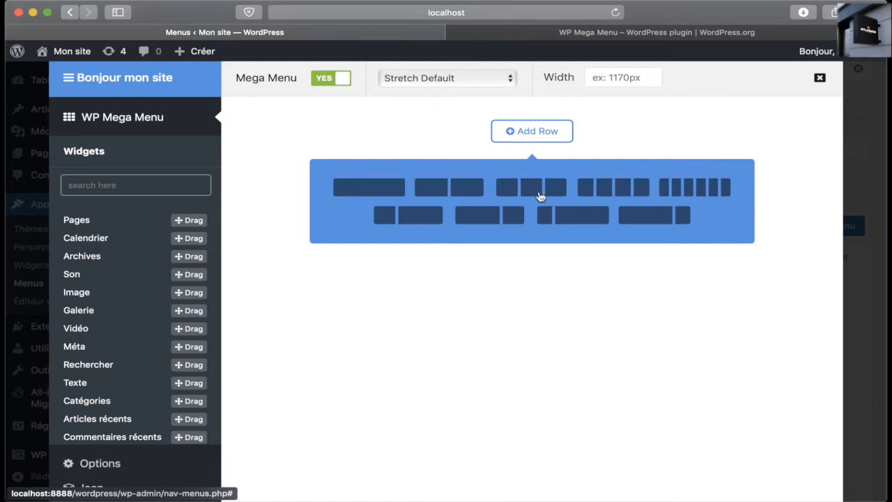
click(451, 189)
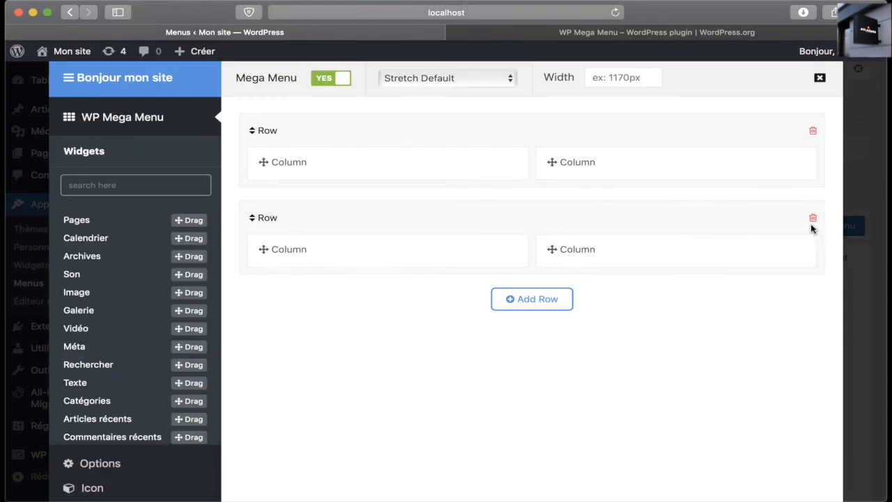
click(813, 221)
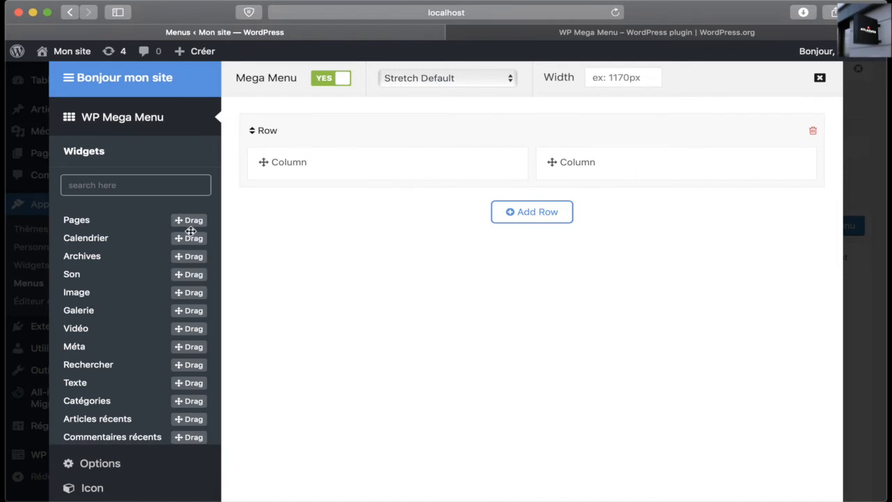
Step: Place a Pages widget in each of the row's two columns
drag(188, 221, 312, 170)
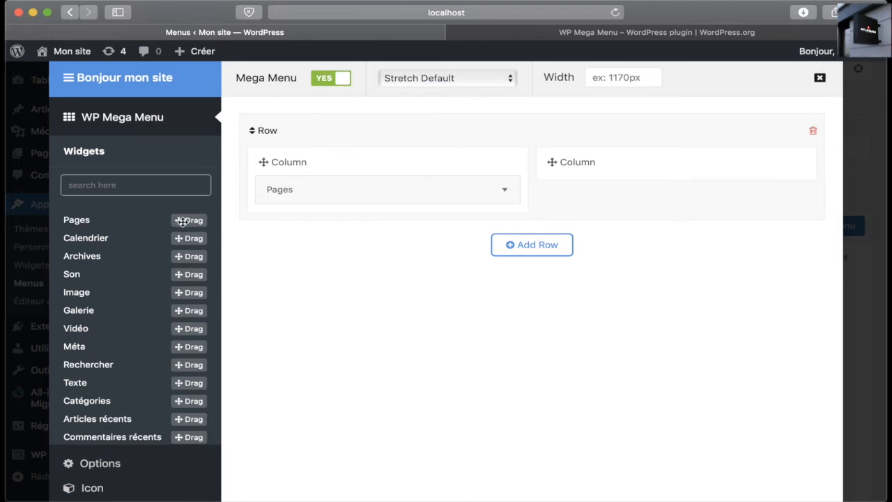
drag(182, 221, 684, 177)
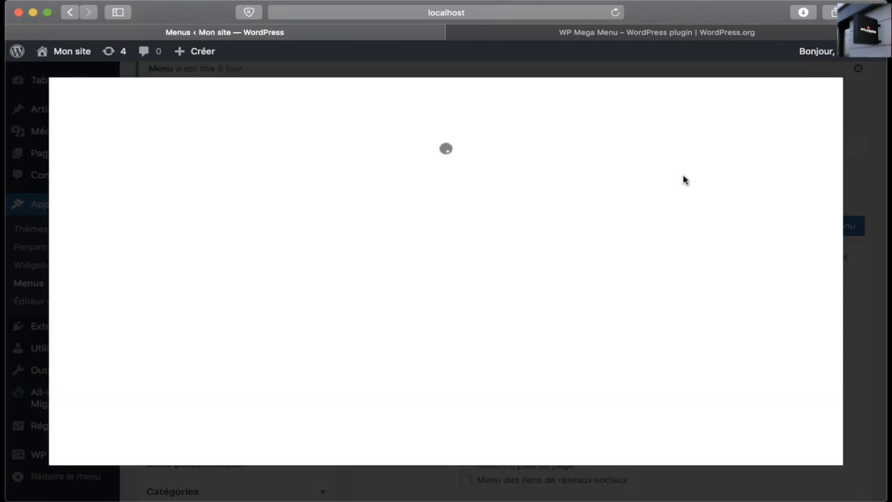
Step: Title the first column's Pages widget "page1", keep it sorted by Titre de la page, and save the widget
click(505, 189)
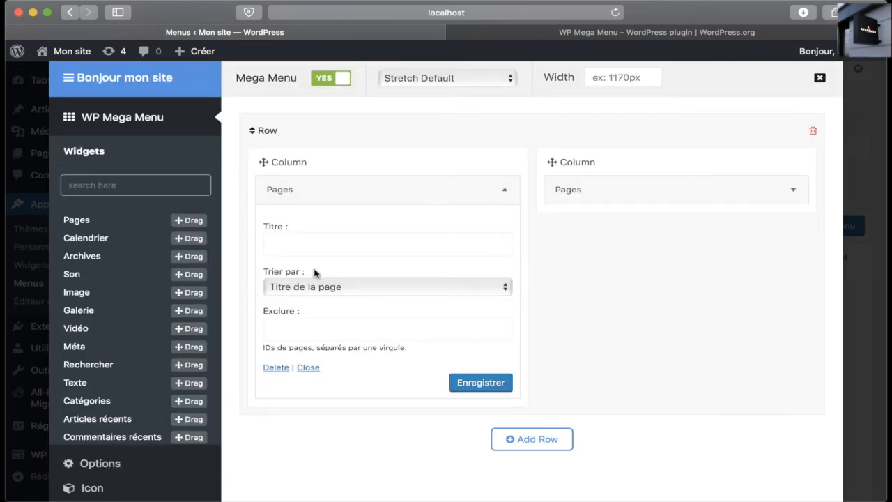
click(304, 244)
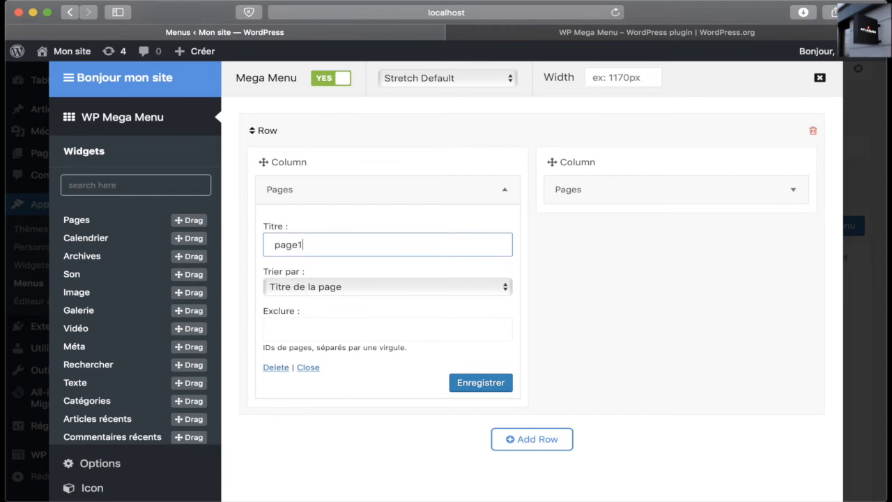
click(324, 287)
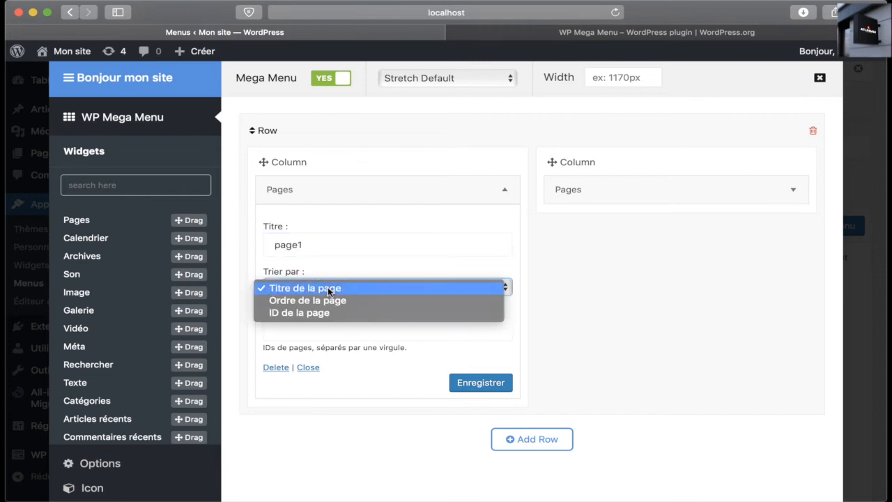
click(327, 287)
click(470, 385)
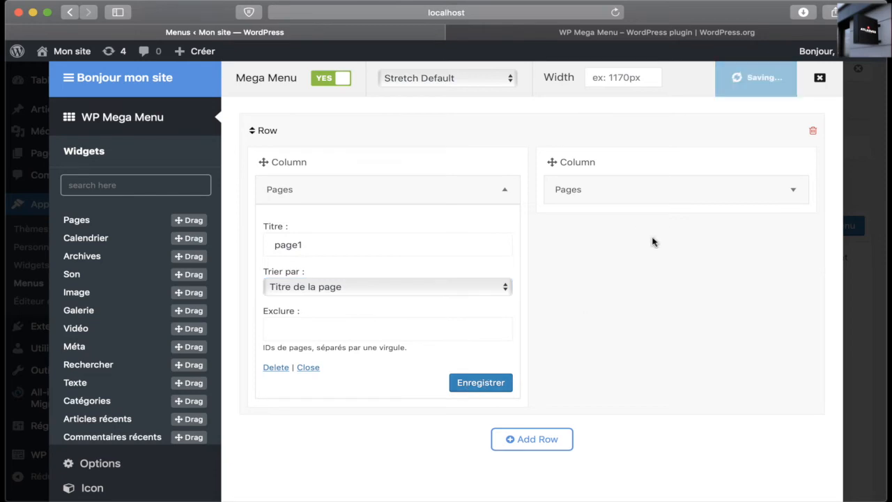
Step: Title the second column's Pages widget "page2", save it, and close the mega menu editor
click(793, 191)
click(622, 239)
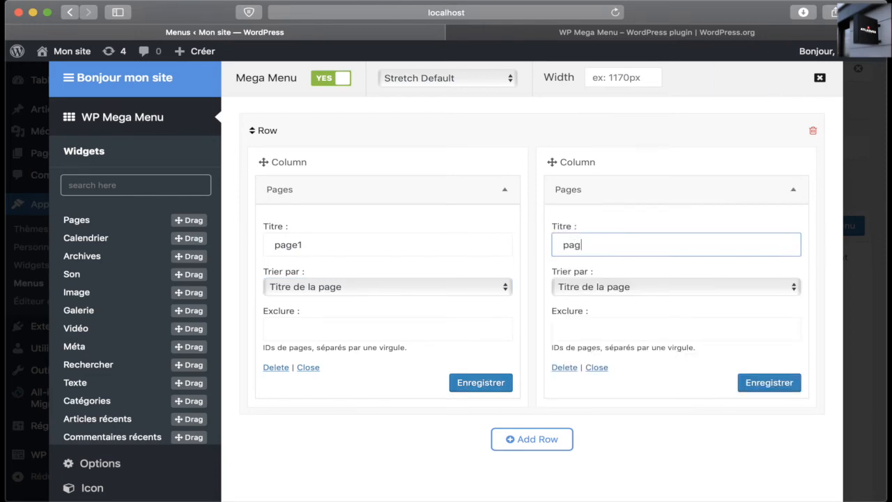
click(769, 383)
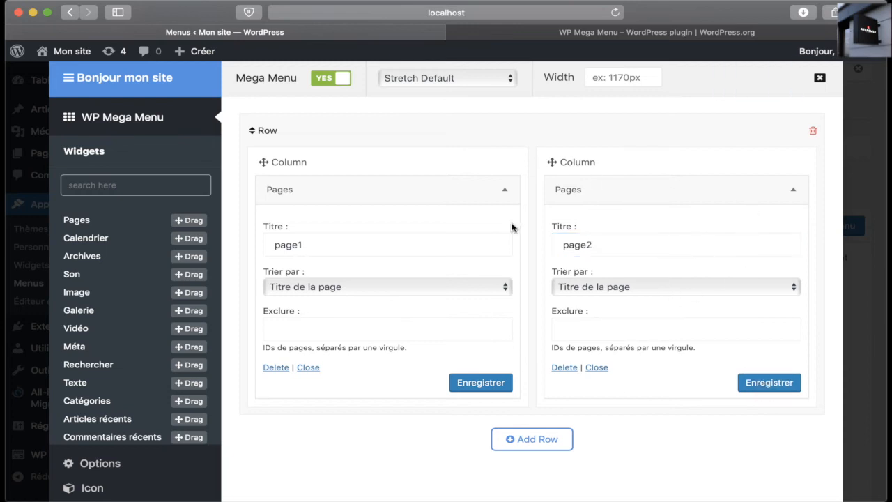
click(821, 77)
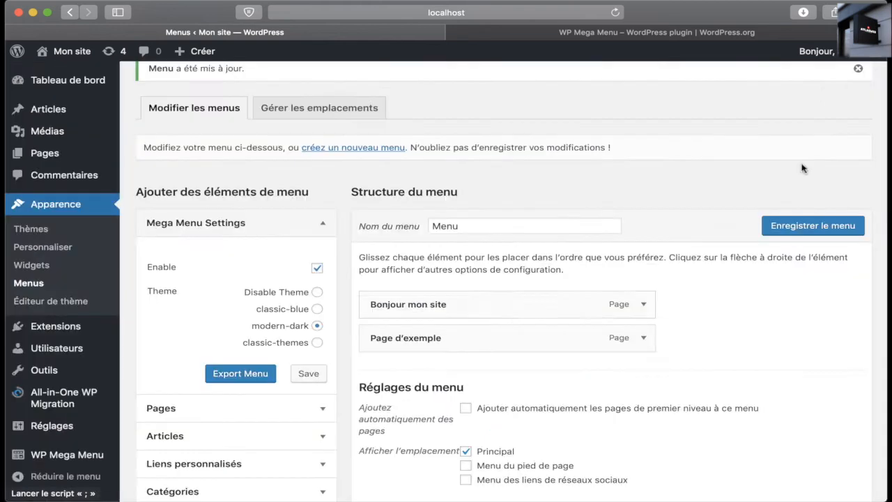
Step: Save the menu, then visit the live site and expand the "Bonjour mon site" mega menu
mouse_move(524, 315)
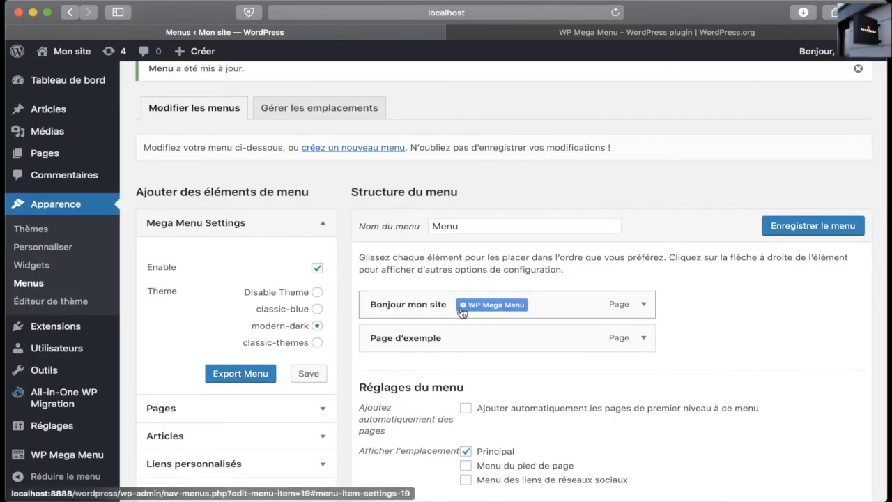
mouse_move(517, 340)
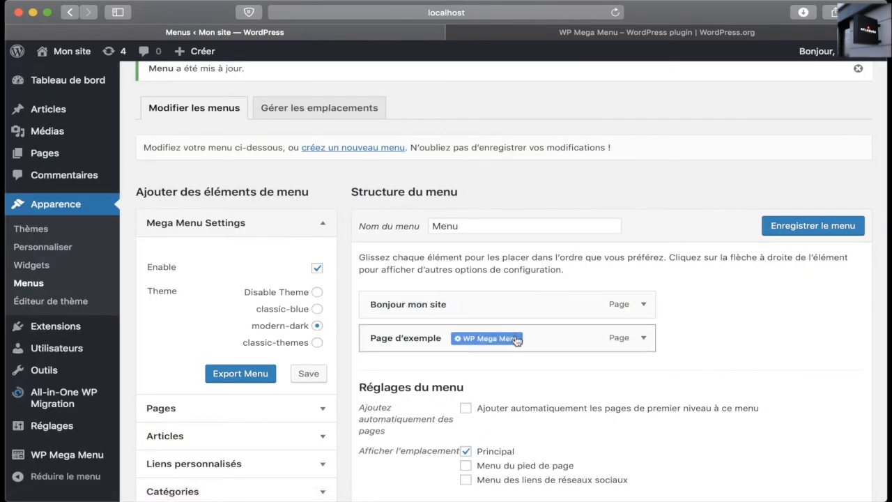
click(813, 227)
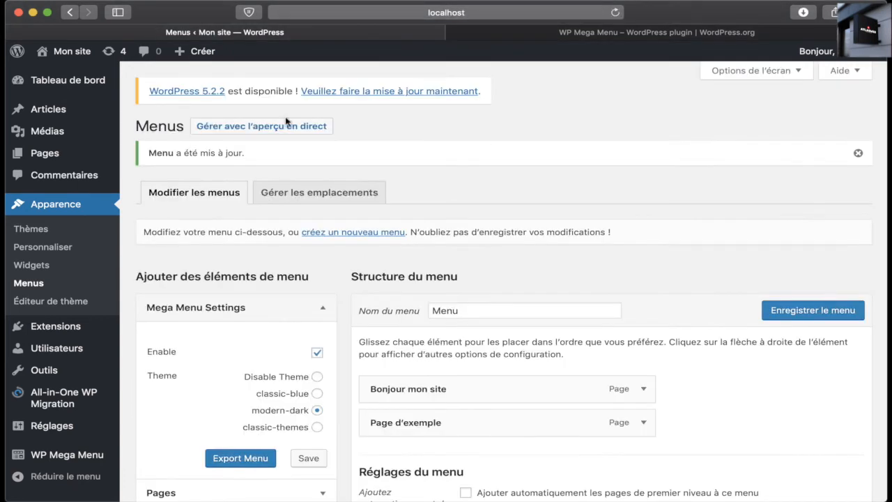
click(66, 76)
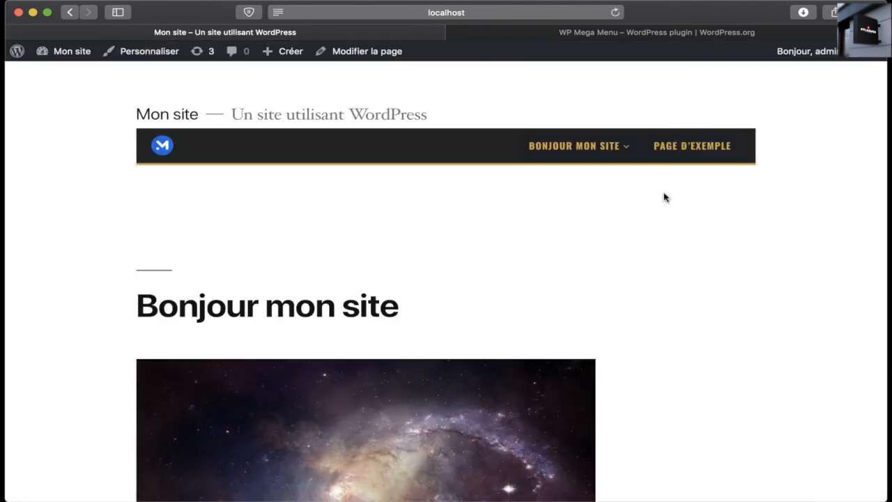
mouse_move(617, 156)
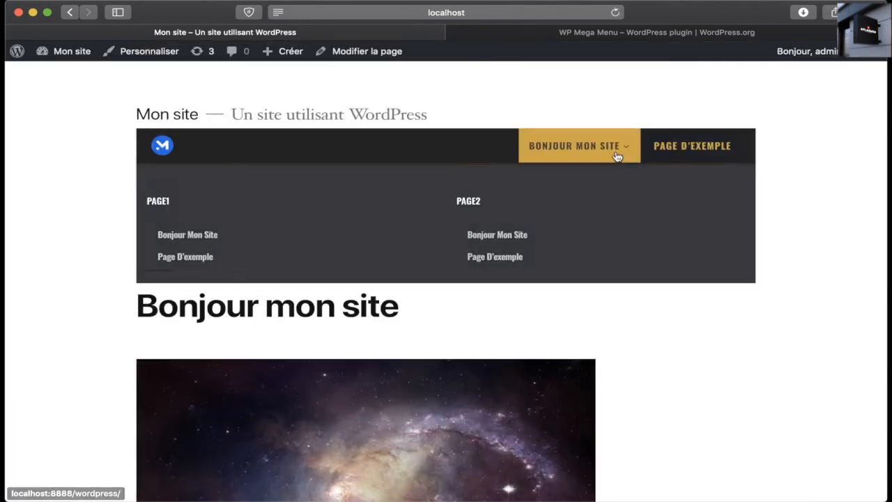